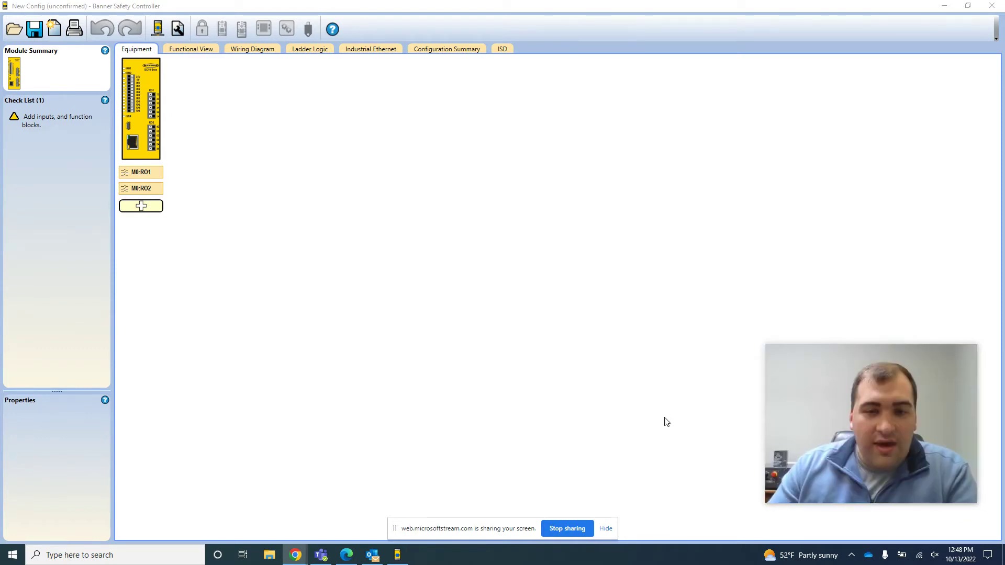
# In the functional view, add optical sensor M0:OS1 as a Dual-Channel PNP input on IN1/IN2.
pyautogui.click(605, 528)
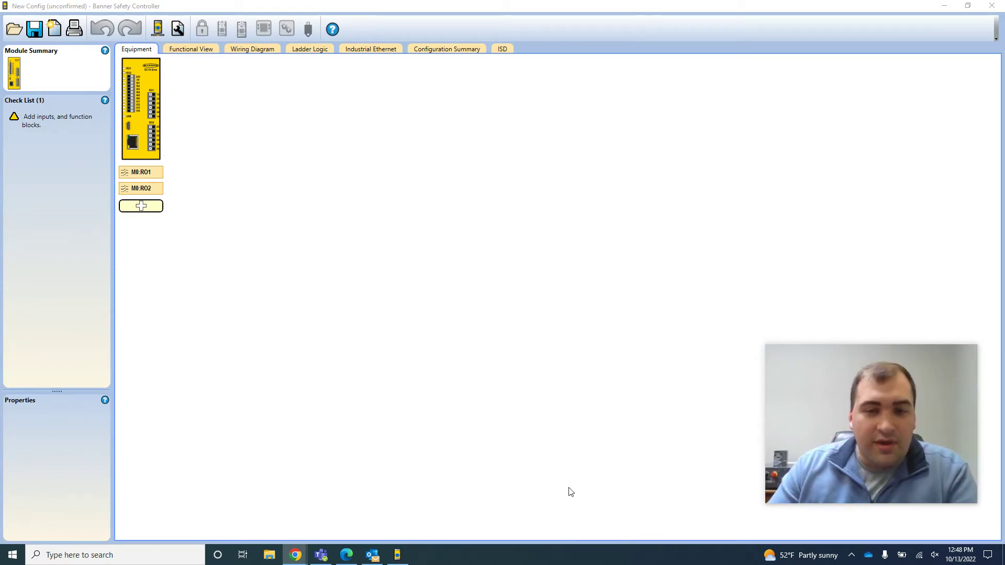
pyautogui.click(191, 50)
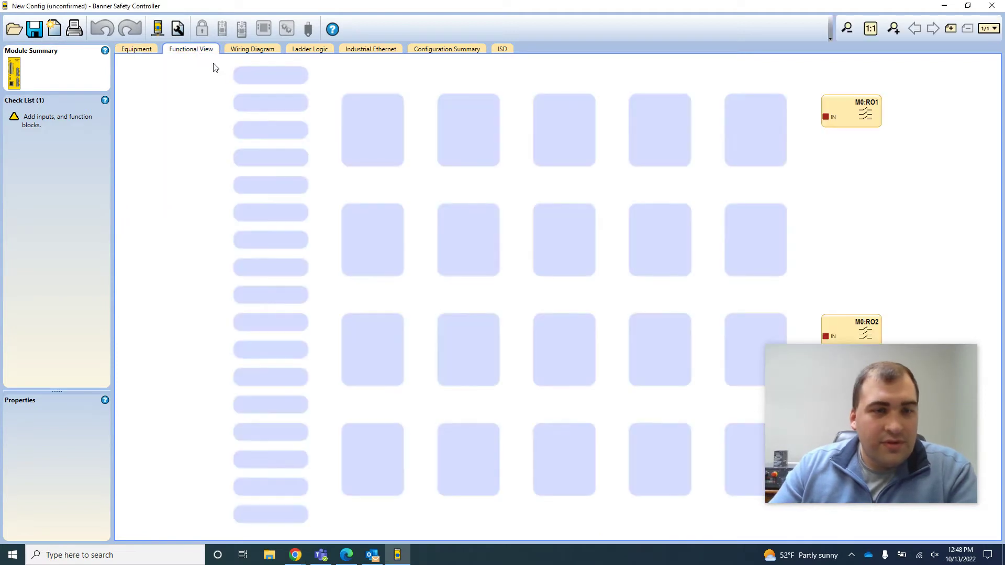
pyautogui.click(281, 75)
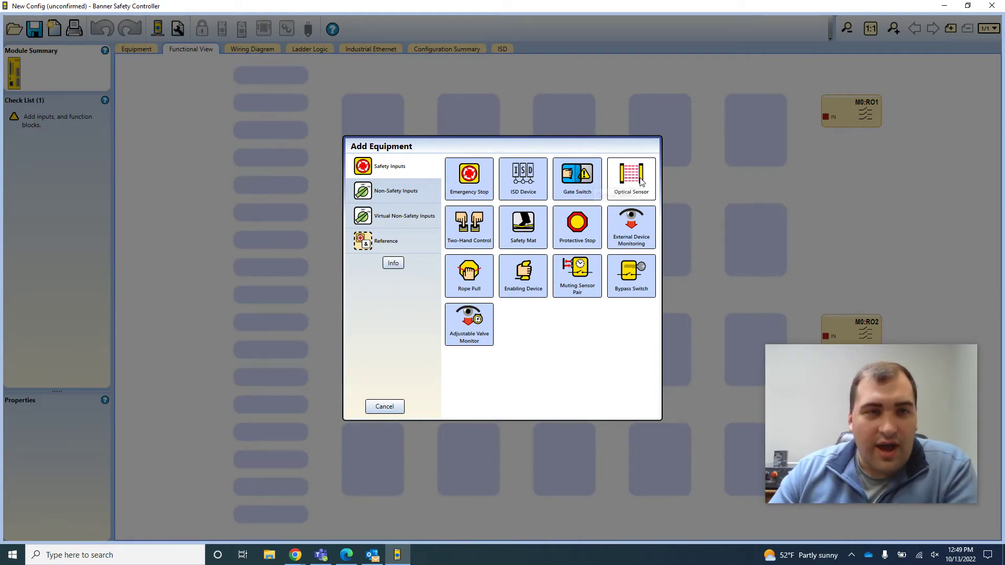
pyautogui.click(640, 178)
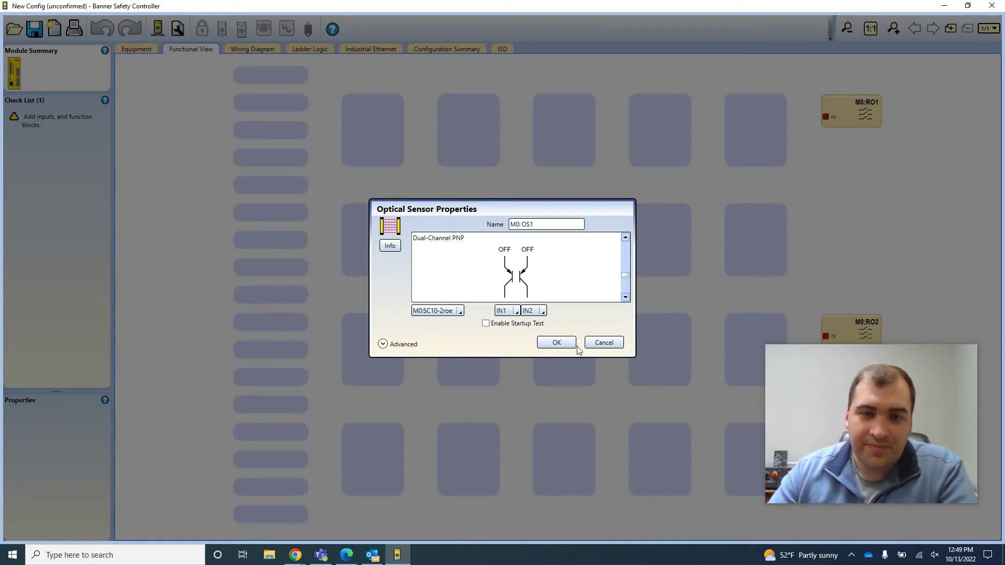
pyautogui.click(625, 238)
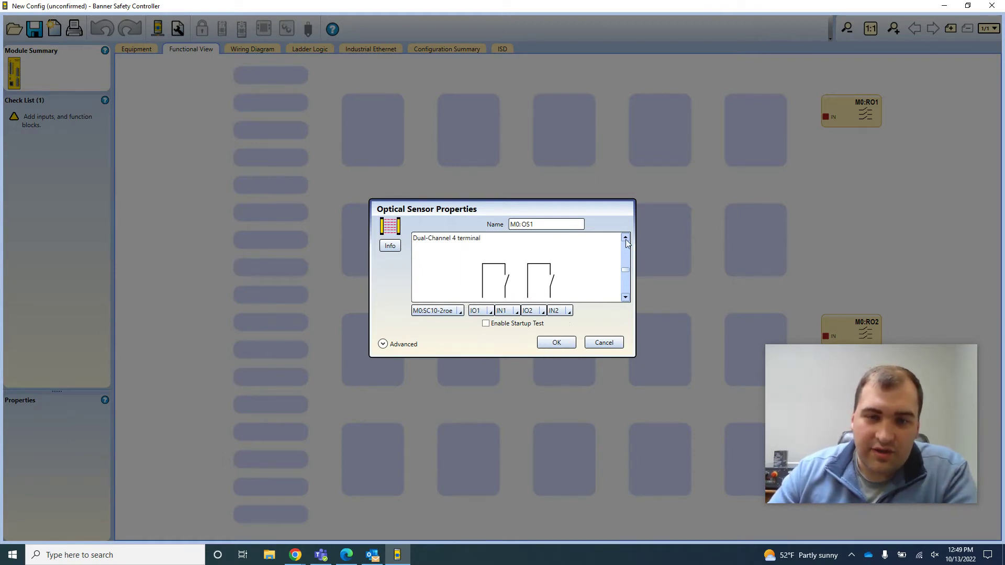
pyautogui.click(626, 238)
pyautogui.click(625, 238)
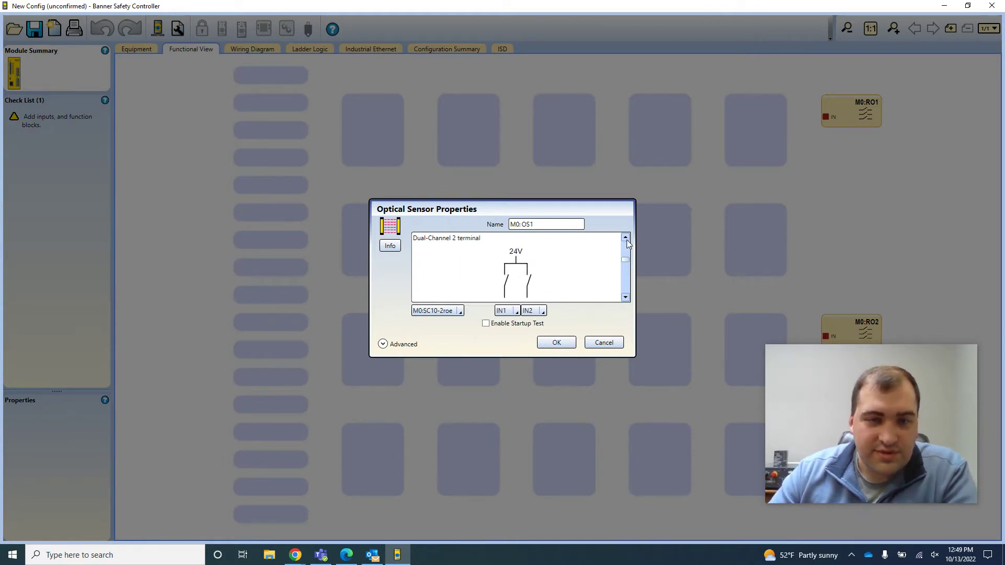
pyautogui.click(624, 297)
pyautogui.click(624, 297)
pyautogui.click(625, 297)
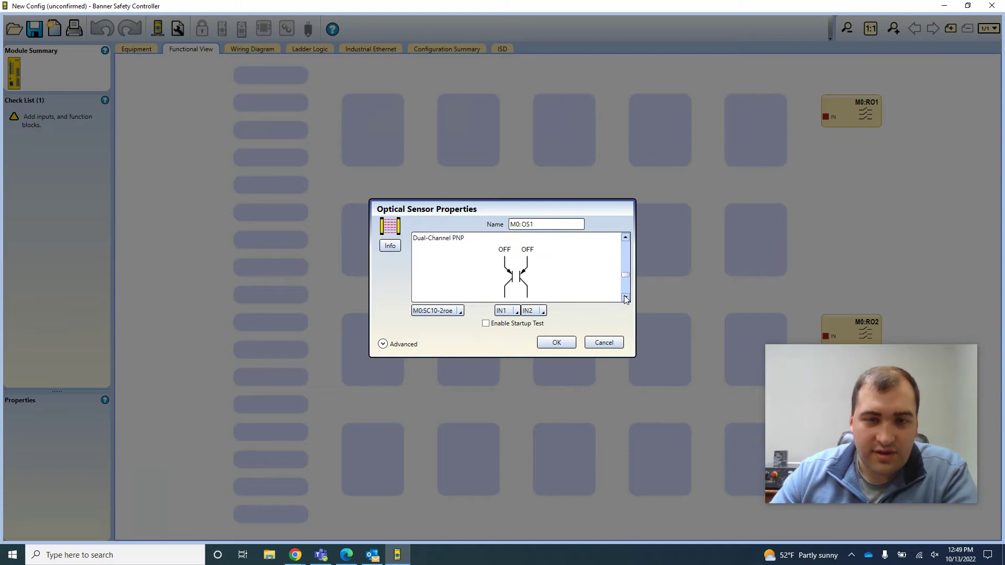
pyautogui.click(553, 342)
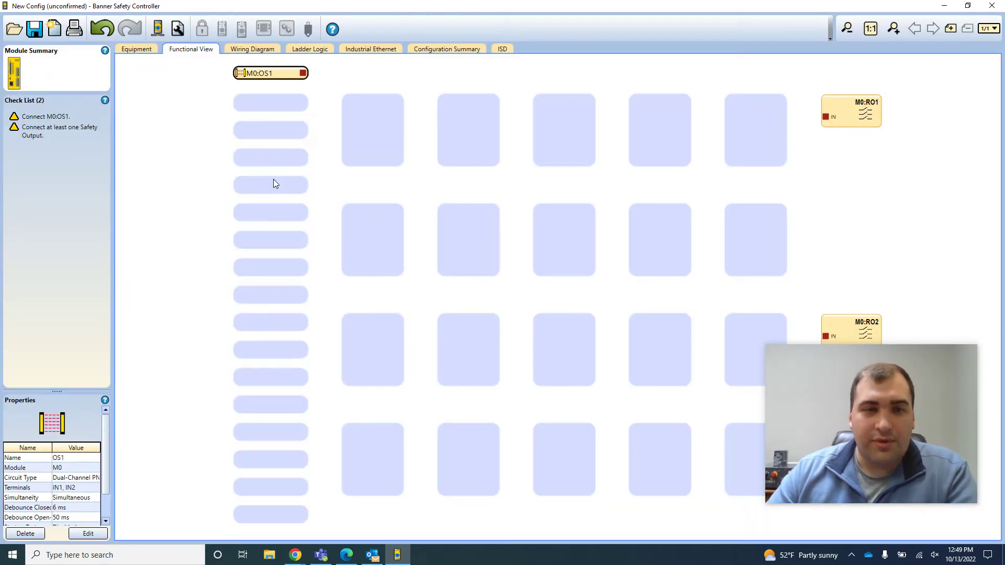
pyautogui.click(258, 107)
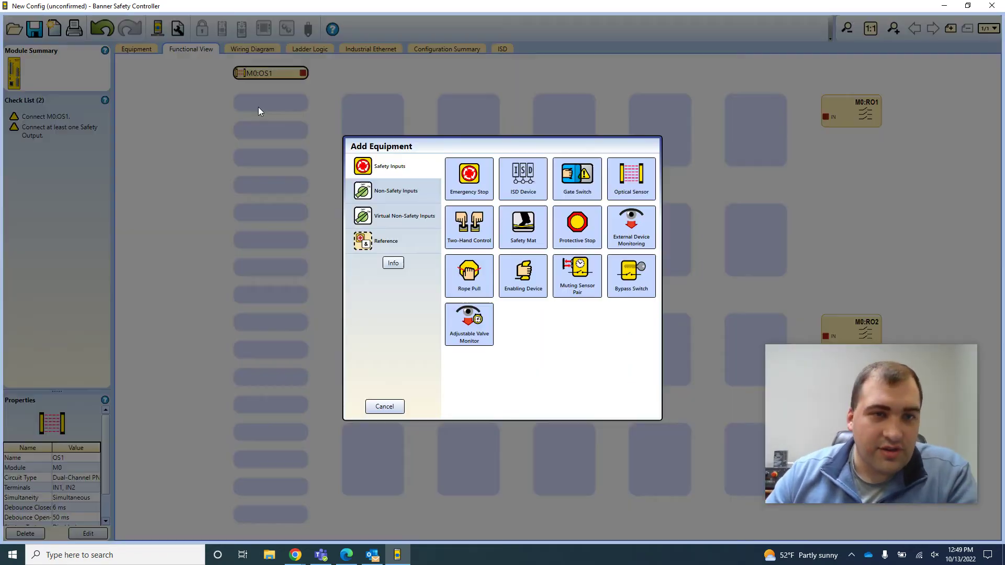
# Add gate switch M0:GS1 as a Dual-Channel PNP input on IN3 and IN4.
pyautogui.click(563, 187)
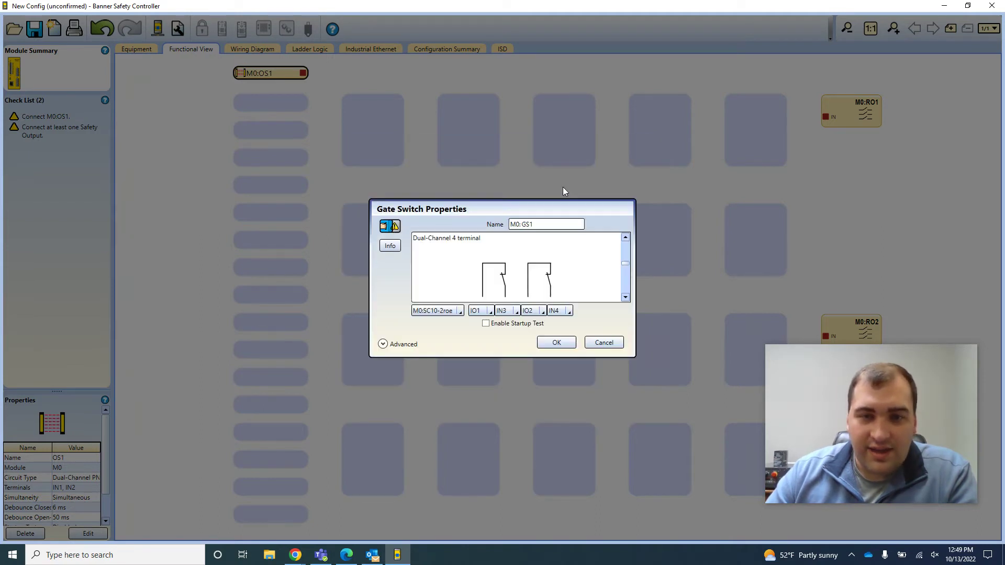
pyautogui.click(624, 296)
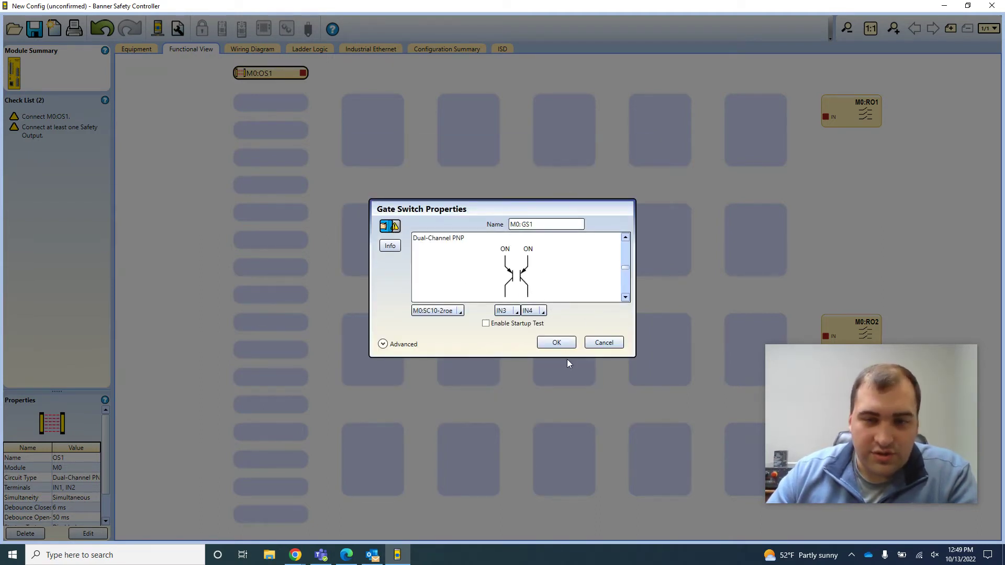
pyautogui.click(553, 342)
# Add emergency stop M0:ES1, dual-channel 4-terminal on IO1, IN5, IO2 and IN6.
pyautogui.click(275, 131)
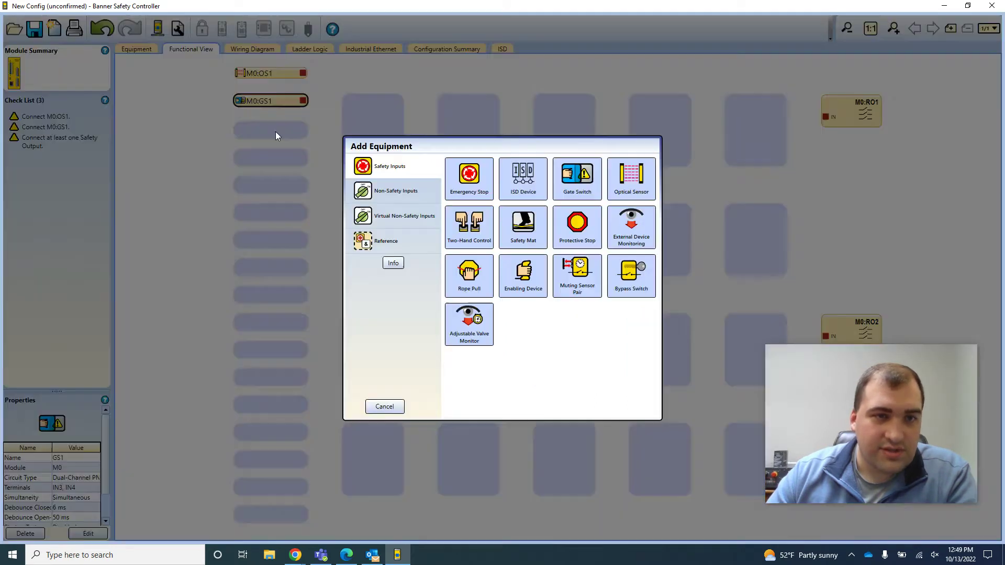
pyautogui.click(471, 177)
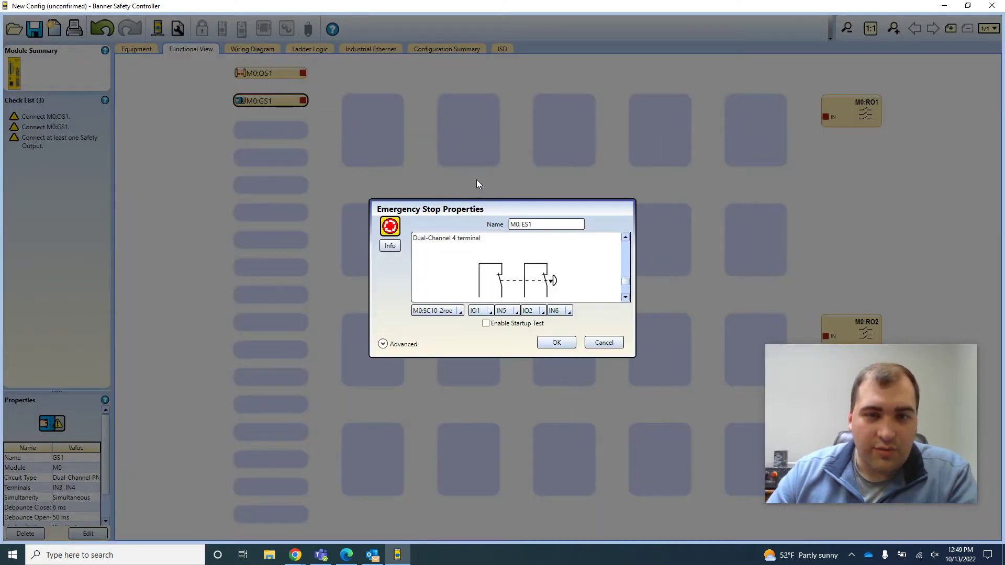
pyautogui.click(557, 342)
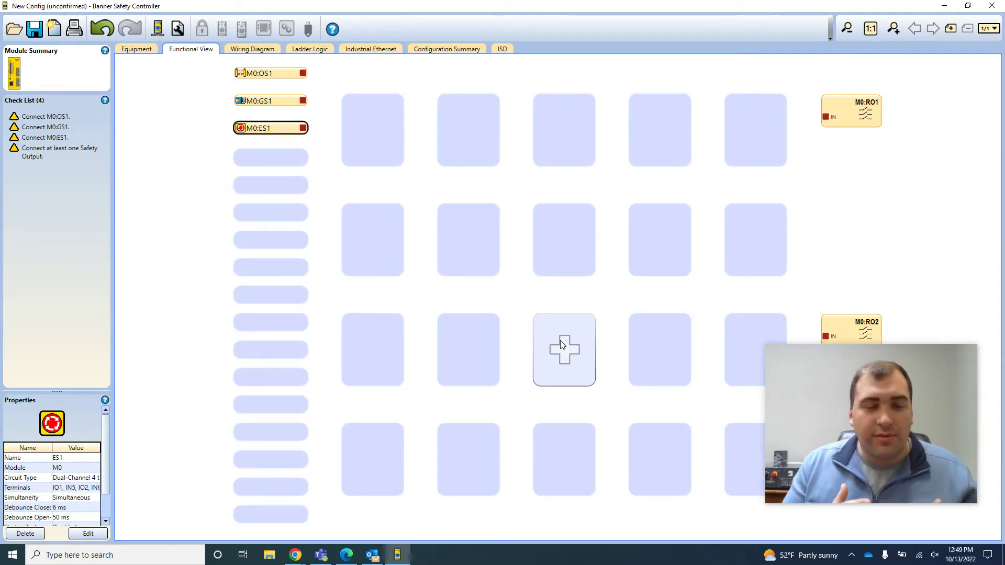
# Add non-safety Manual Reset input M0:MR1 on terminal IO3.
pyautogui.click(289, 161)
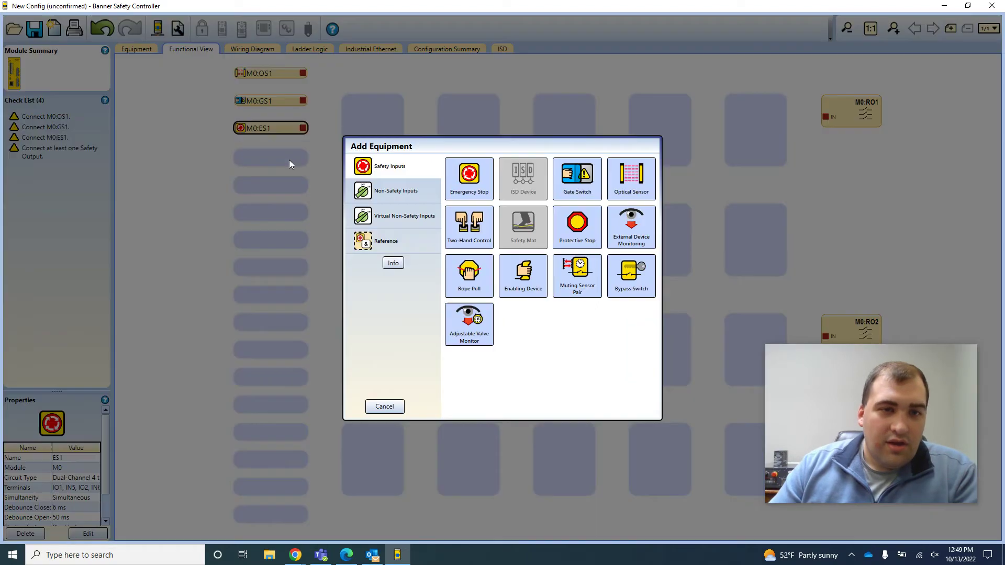
pyautogui.click(403, 196)
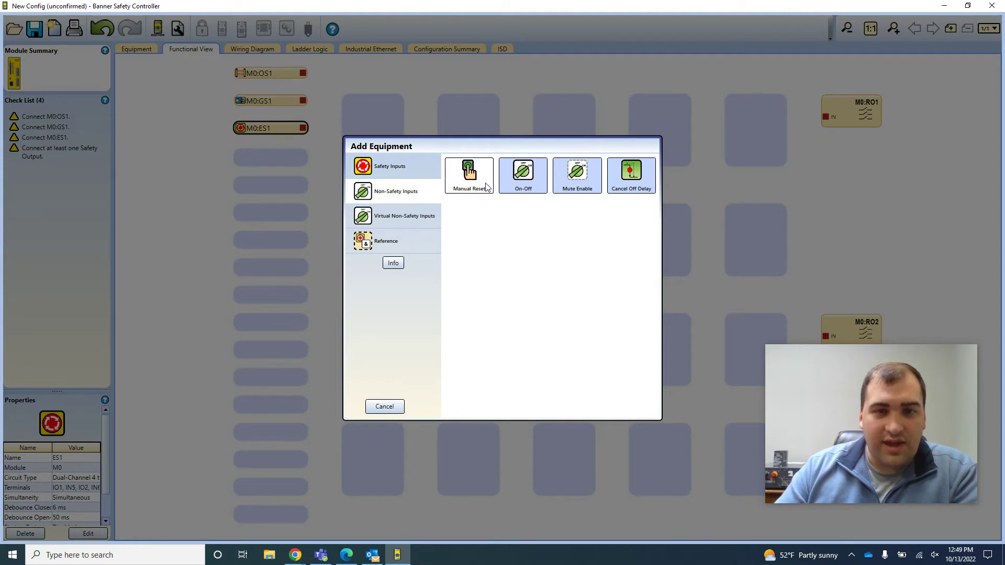
pyautogui.click(400, 219)
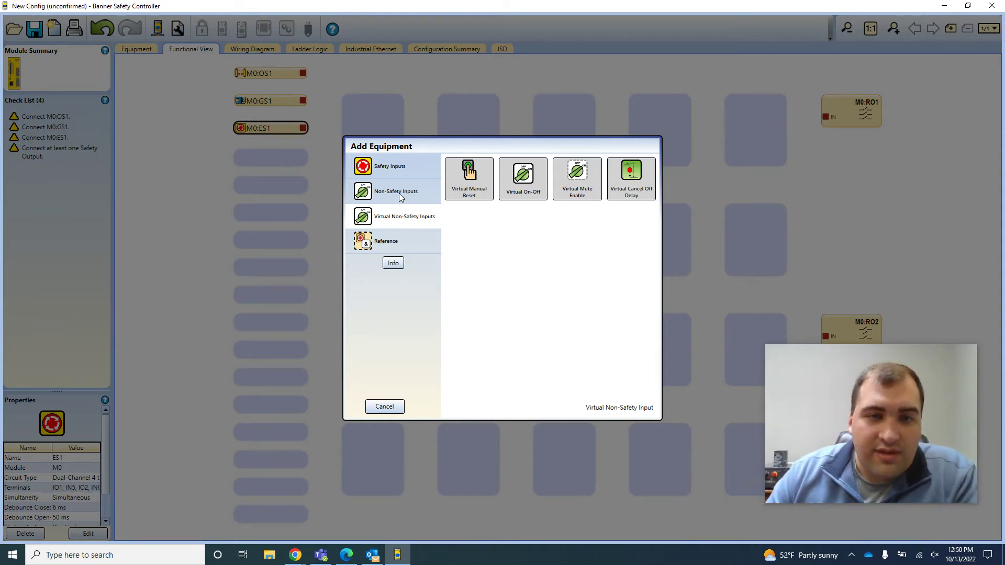
pyautogui.click(400, 195)
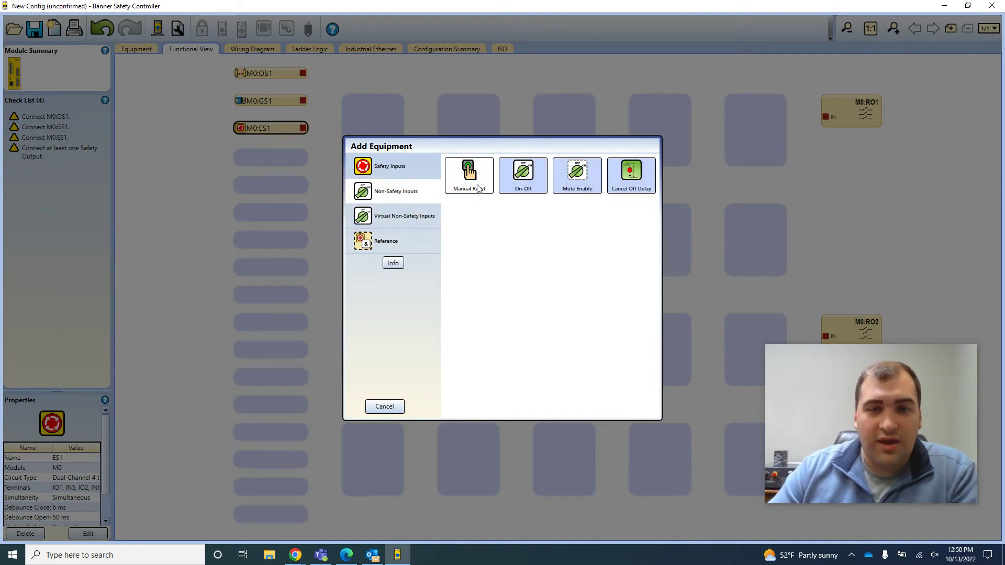
pyautogui.click(469, 178)
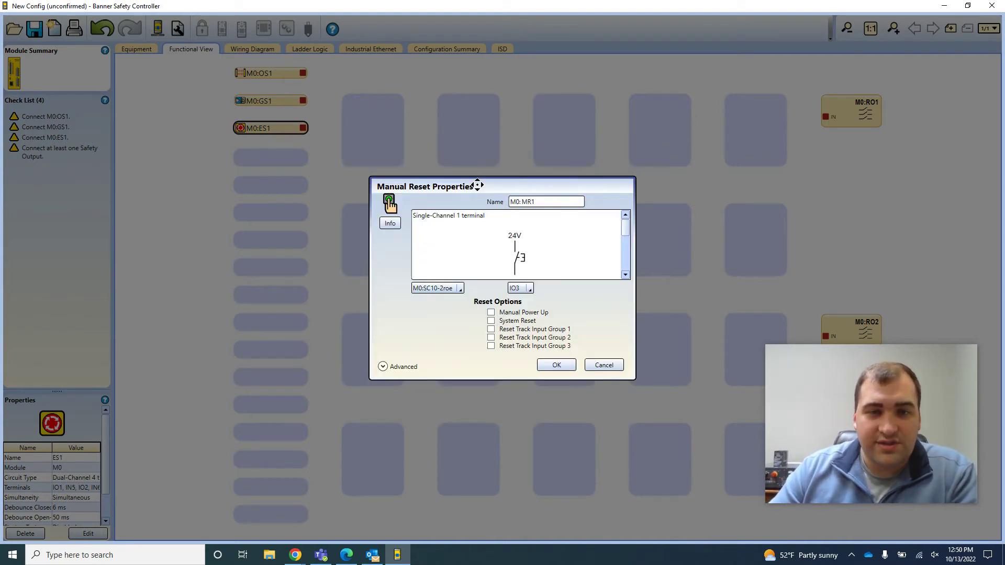
pyautogui.click(555, 365)
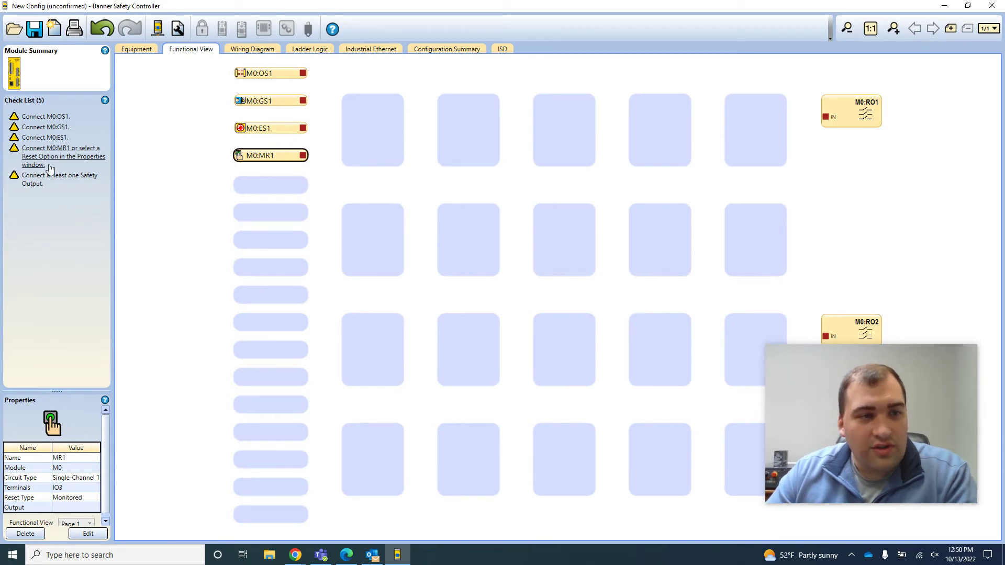
pyautogui.click(381, 138)
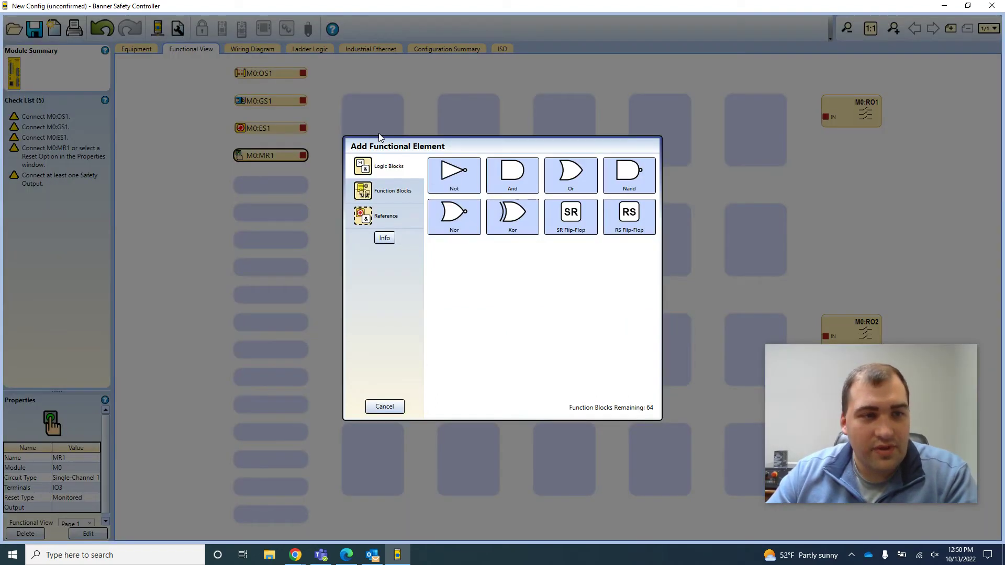
# Add three-input AND block A1 and wire OS1, GS1 and ES1 into it.
pyautogui.click(516, 182)
pyautogui.click(495, 267)
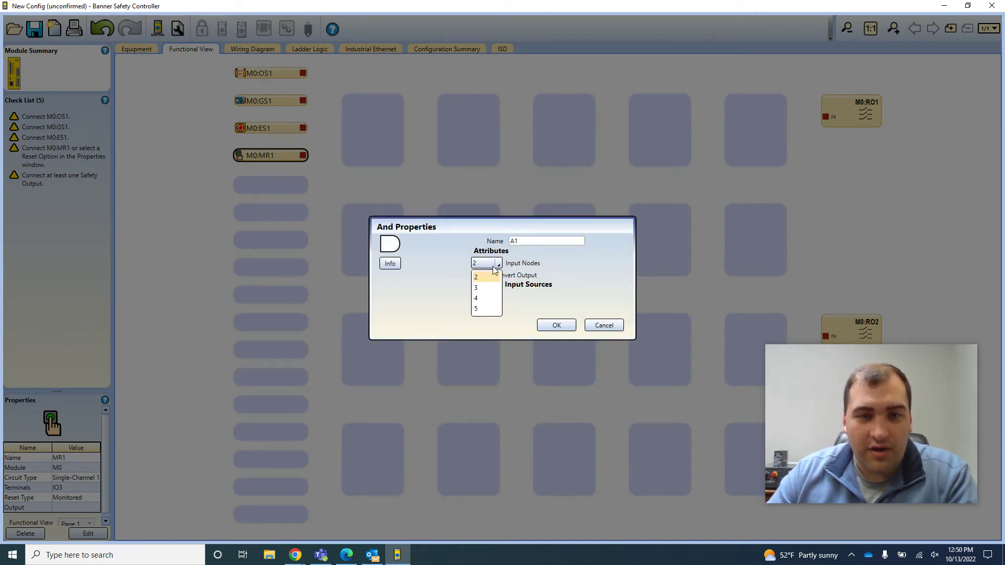
pyautogui.click(492, 287)
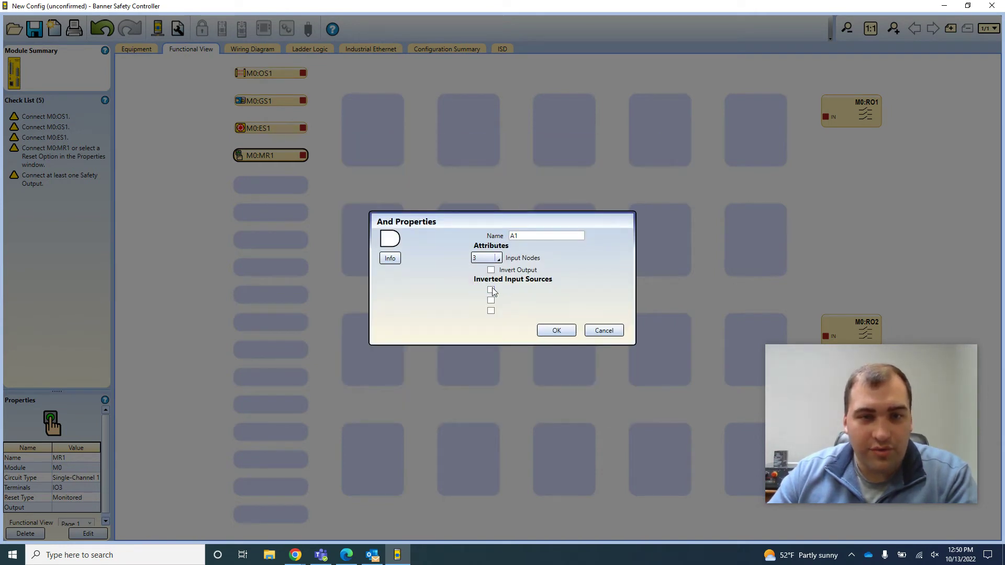
pyautogui.click(556, 331)
pyautogui.moveTo(302, 72); pyautogui.dragTo(350, 122)
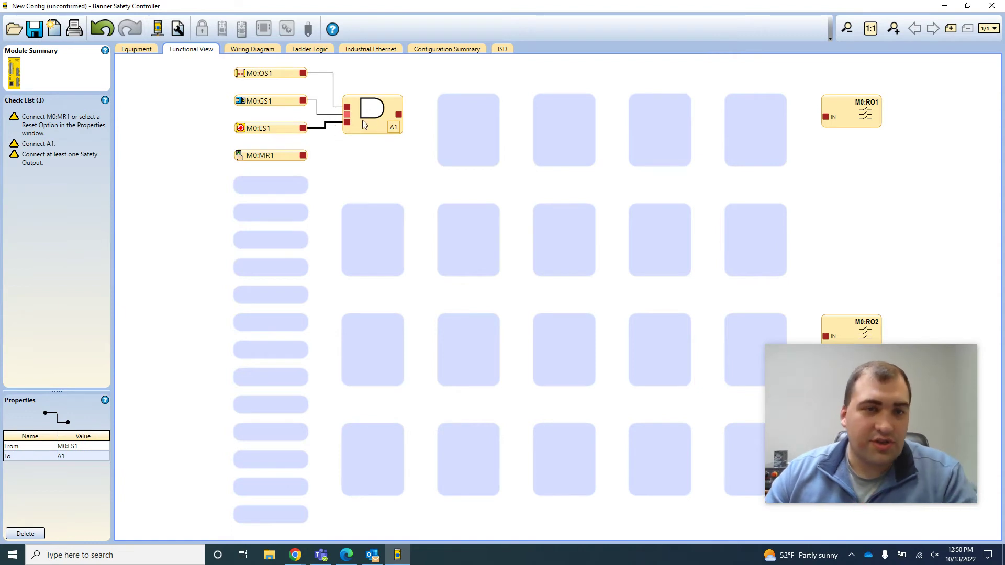
pyautogui.click(478, 121)
pyautogui.click(391, 192)
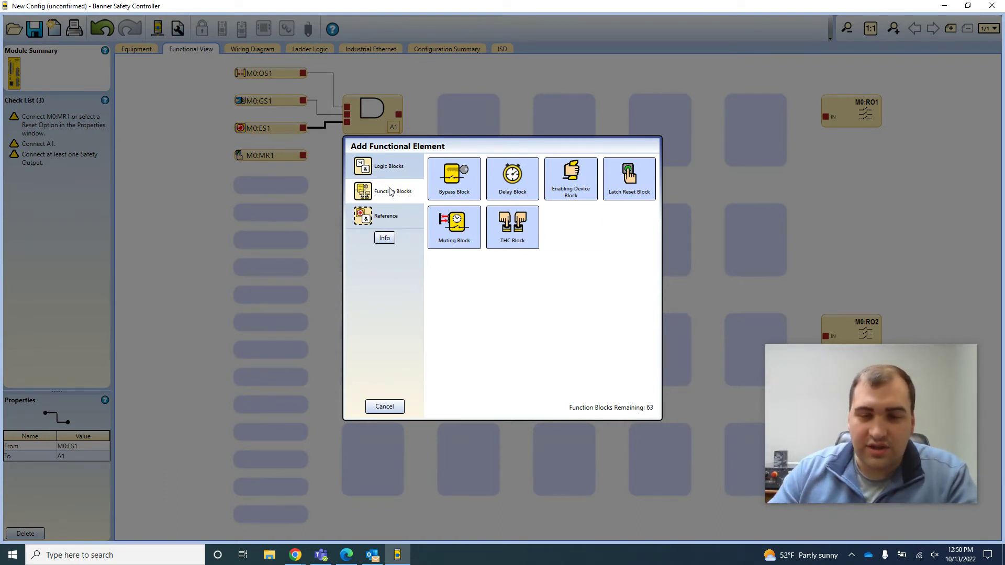
# Add latch reset block LR1, wiring A1 to its IN and M0:MR1 to its reset input.
pyautogui.click(632, 188)
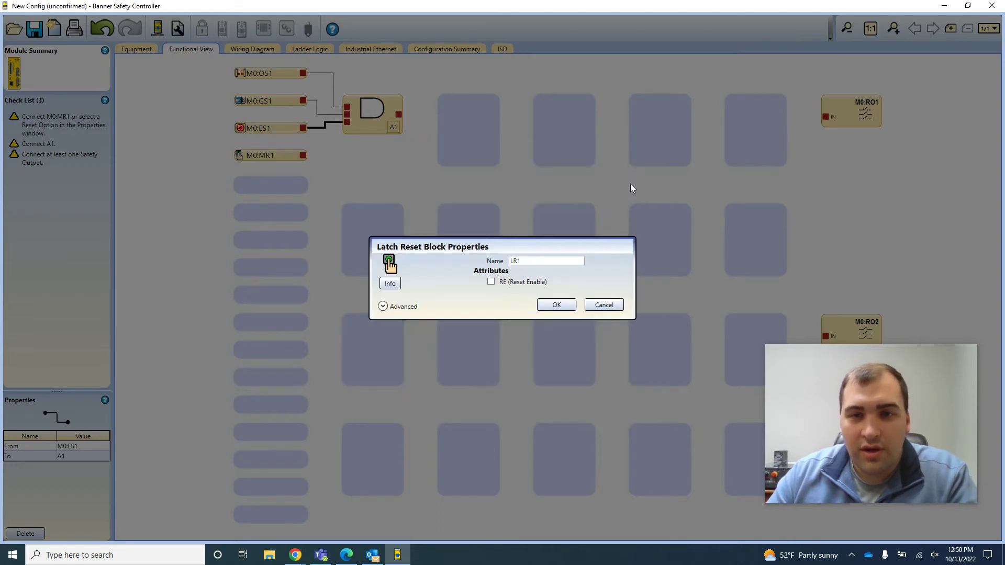
pyautogui.click(556, 305)
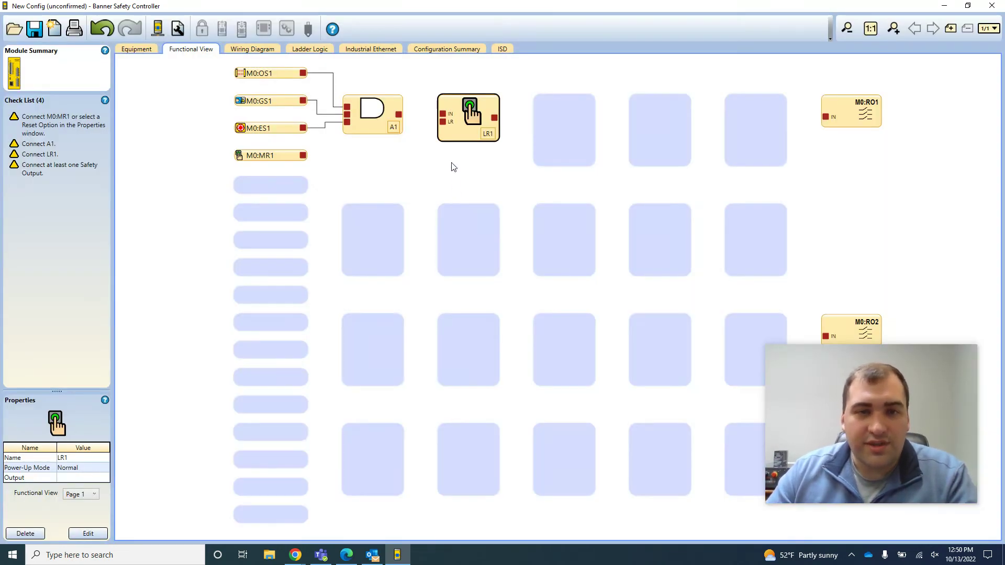
pyautogui.moveTo(398, 114); pyautogui.dragTo(441, 116)
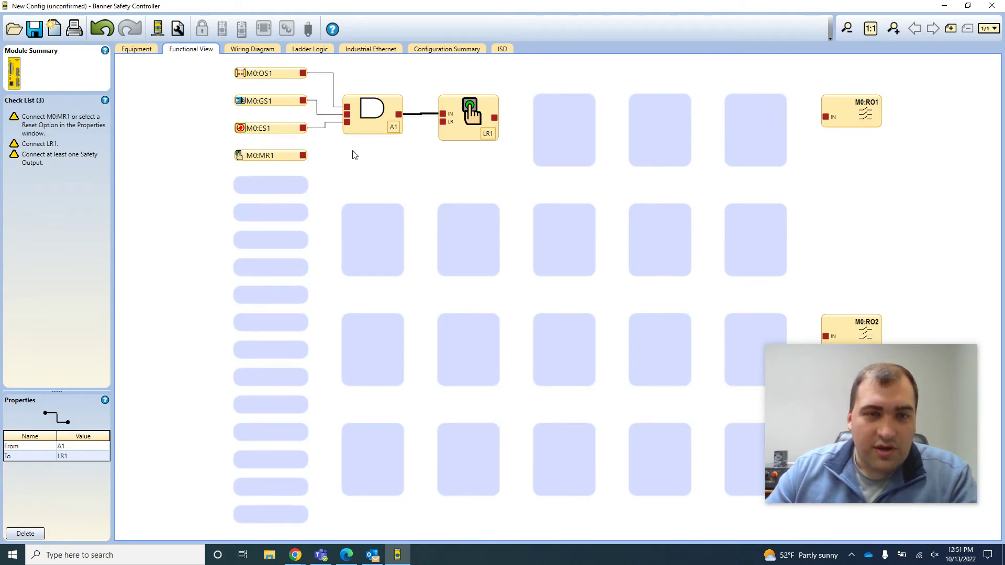
pyautogui.moveTo(303, 155); pyautogui.dragTo(824, 117)
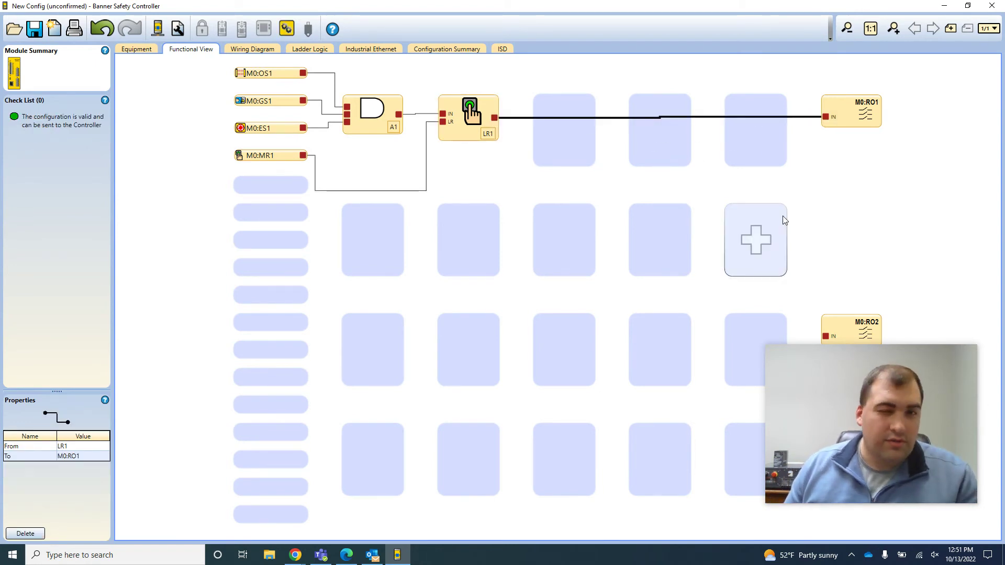
# Run the simulation, close GS1 and ES1, and press MR1 to turn RO1 on.
pyautogui.click(286, 29)
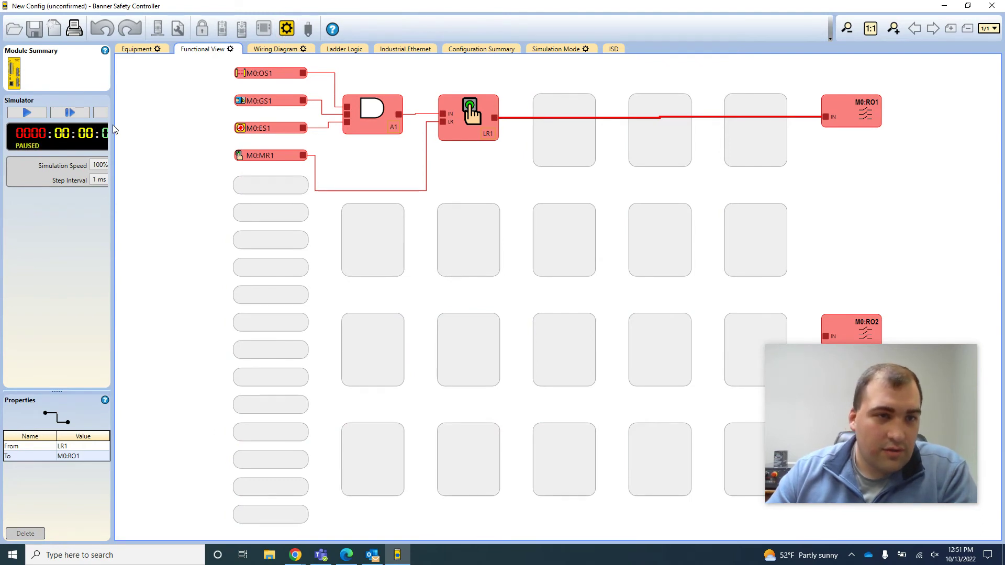
pyautogui.moveTo(113, 125); pyautogui.dragTo(149, 124)
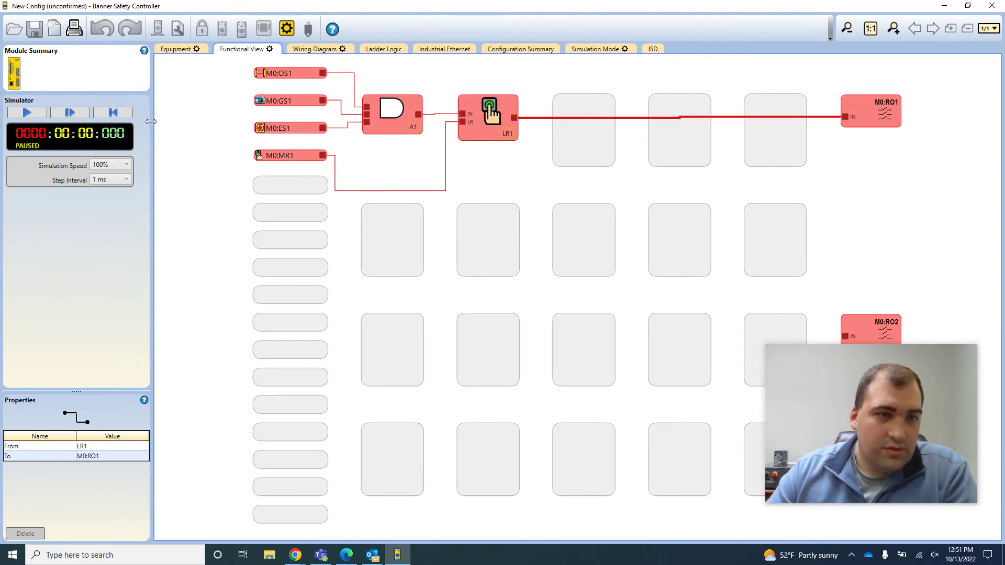
pyautogui.click(26, 113)
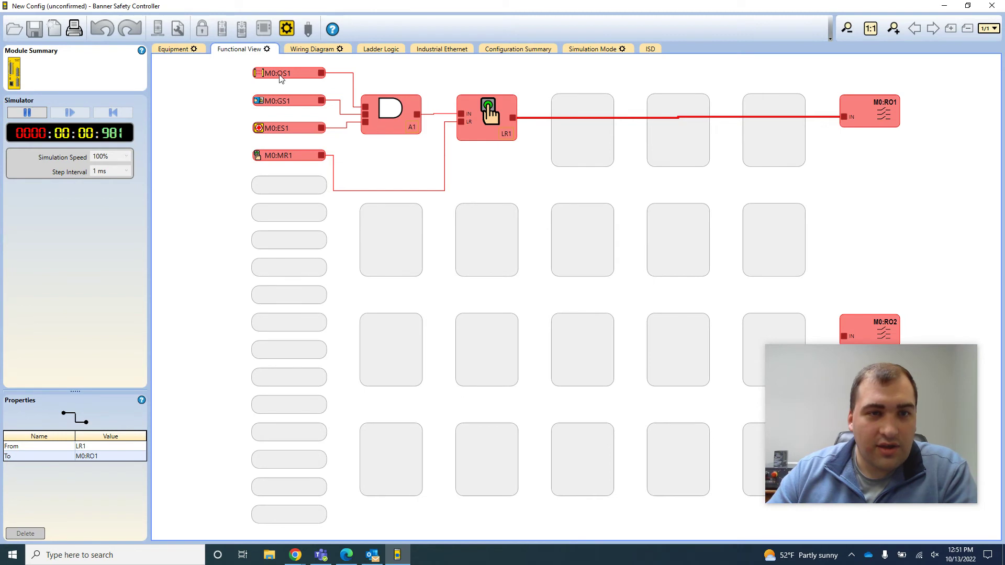
pyautogui.click(287, 101)
pyautogui.click(289, 132)
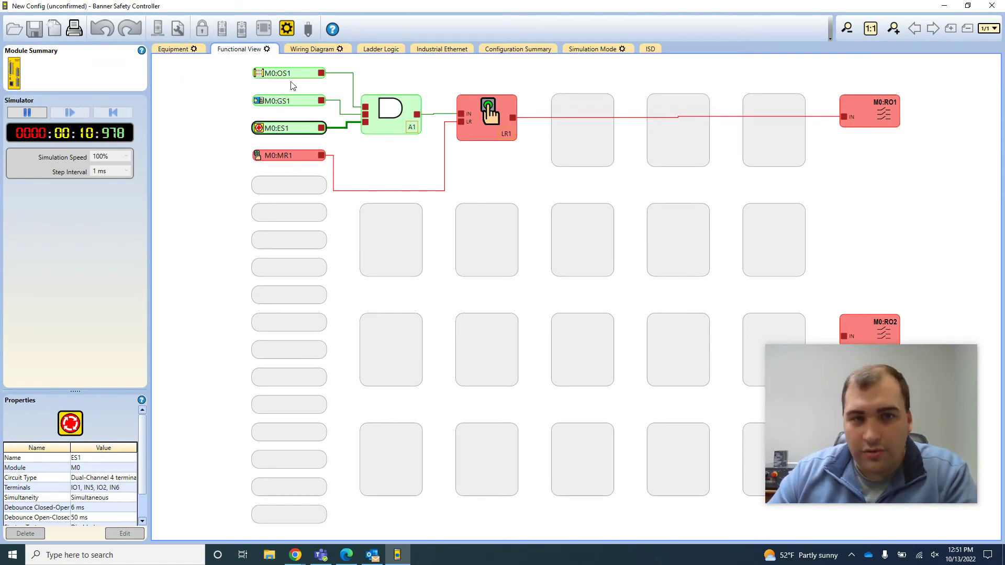
pyautogui.click(281, 160)
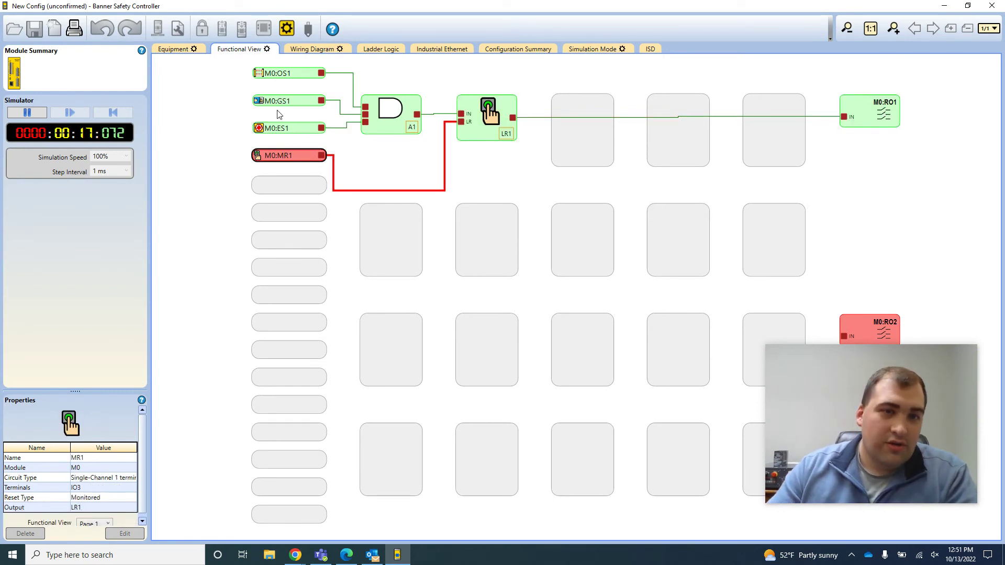
# Trip the ES1 e-stop, restore it, reset the latch so RO1 returns, then pause.
pyautogui.click(285, 131)
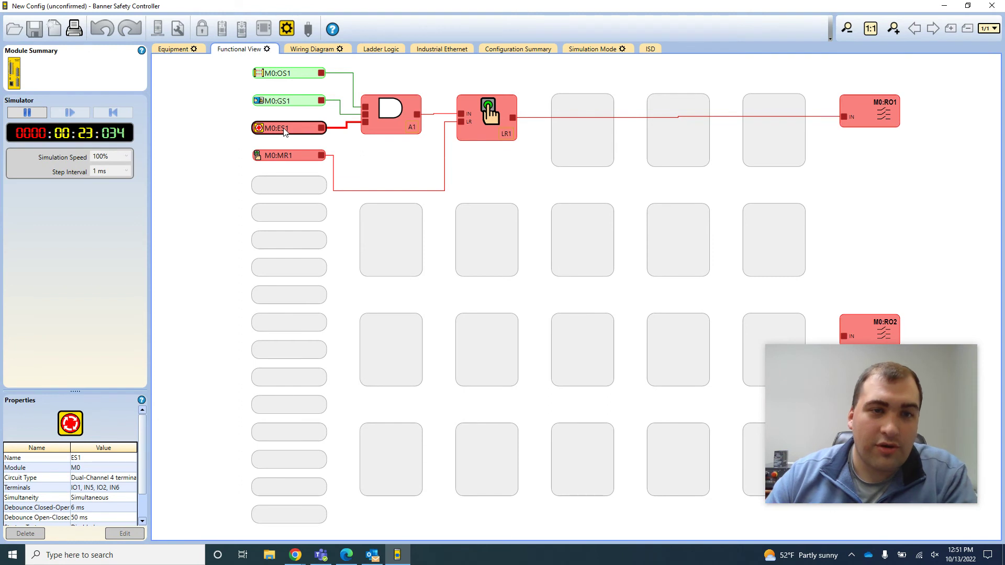
pyautogui.click(285, 130)
pyautogui.click(277, 161)
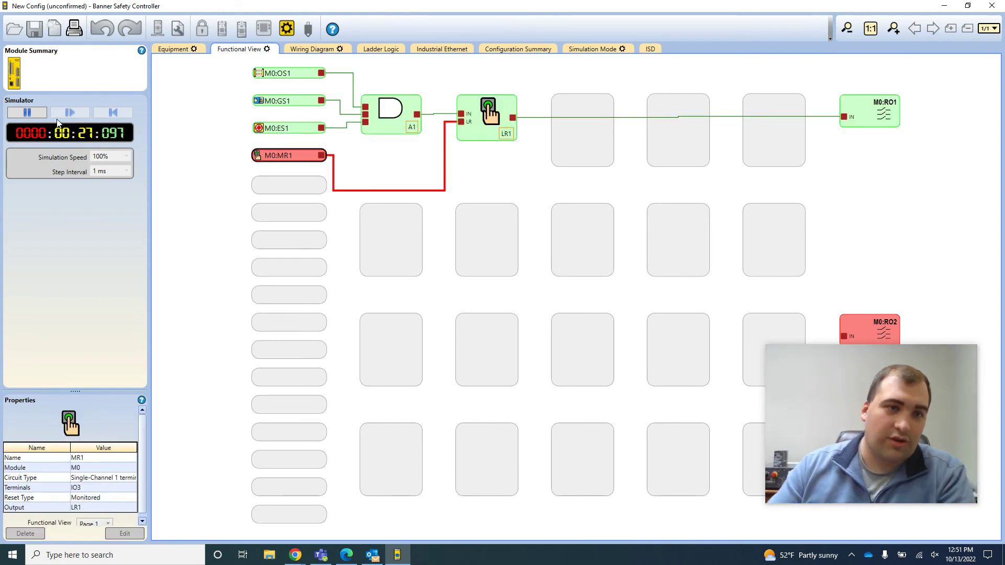
pyautogui.click(288, 30)
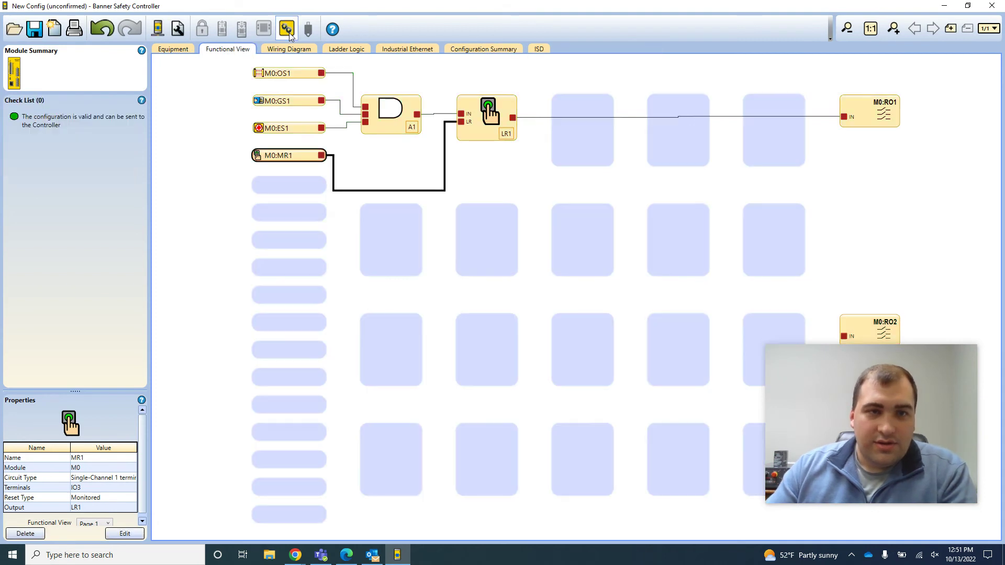
# Review the Wiring Diagram, Ladder Logic, Ethernet/IP assemblies and Configuration Summary, ending on Equipment.
pyautogui.click(294, 53)
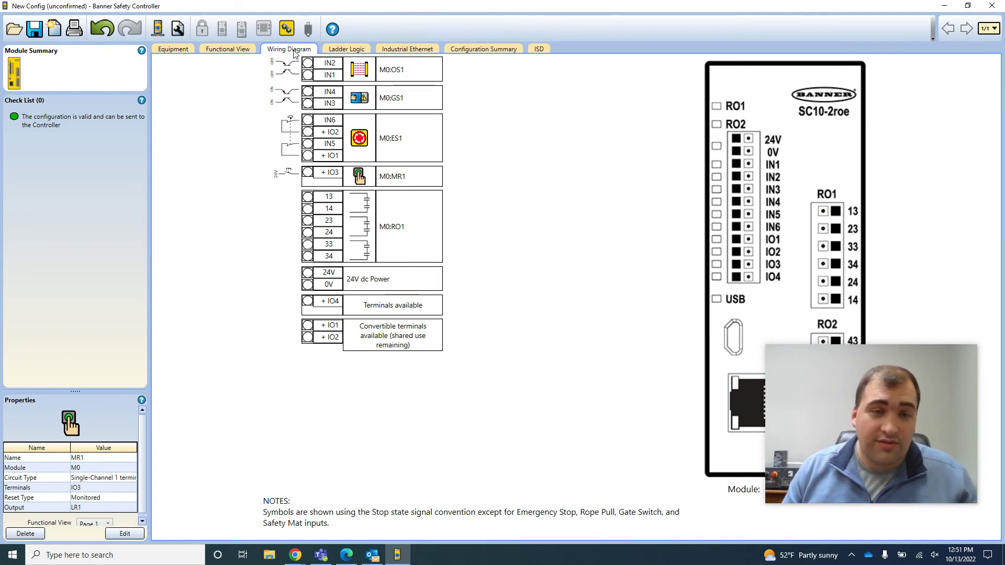
pyautogui.click(354, 50)
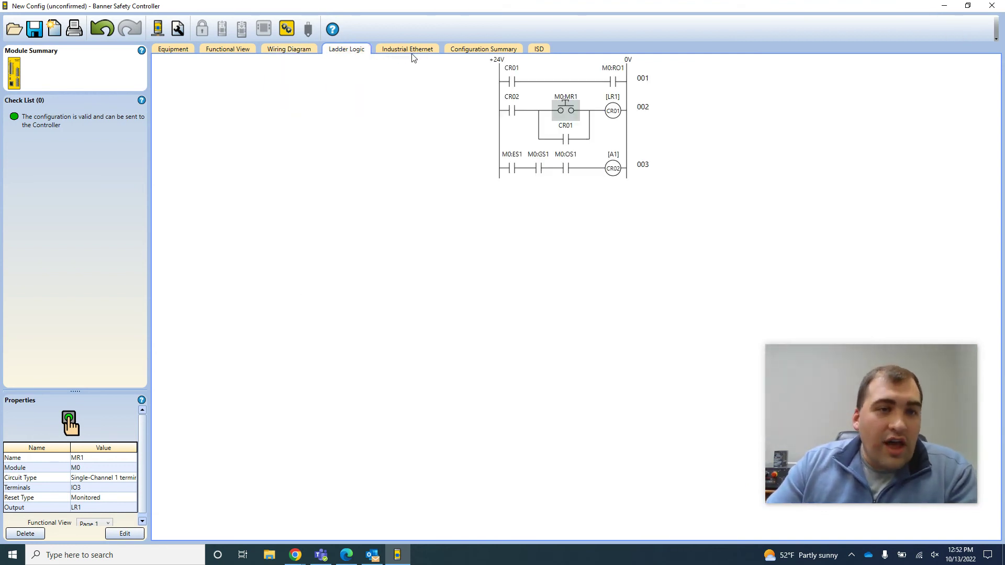
pyautogui.click(177, 51)
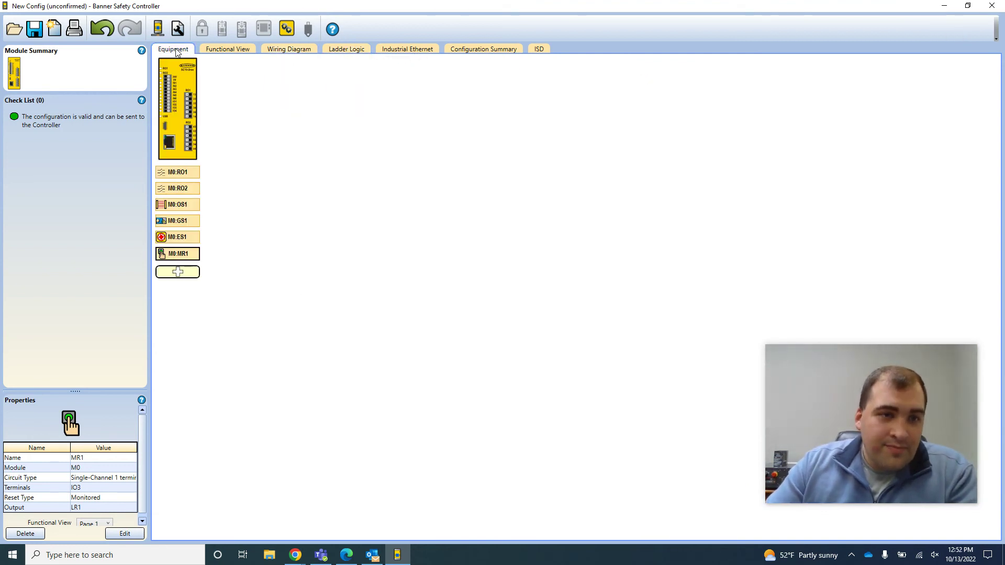
pyautogui.click(411, 50)
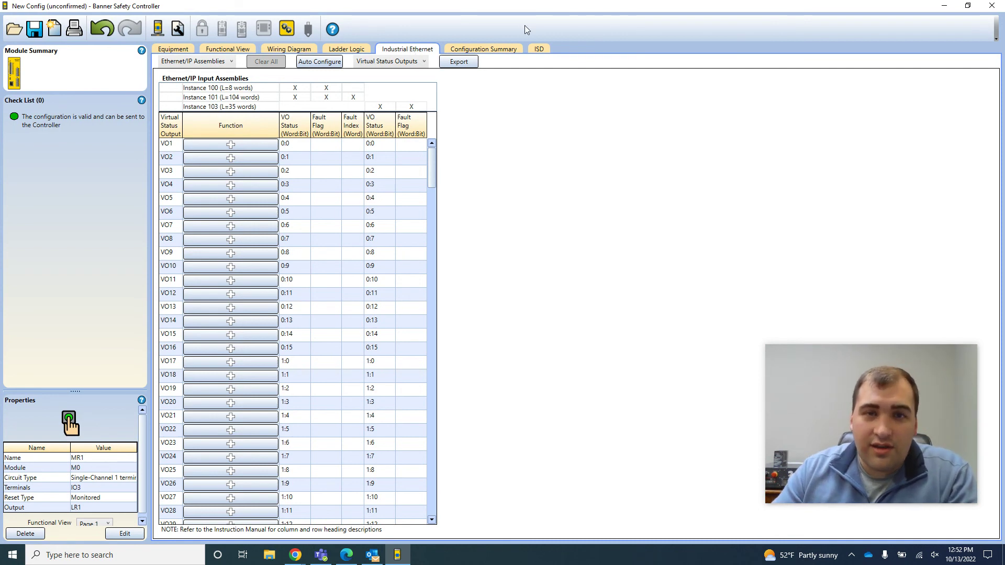
pyautogui.click(490, 50)
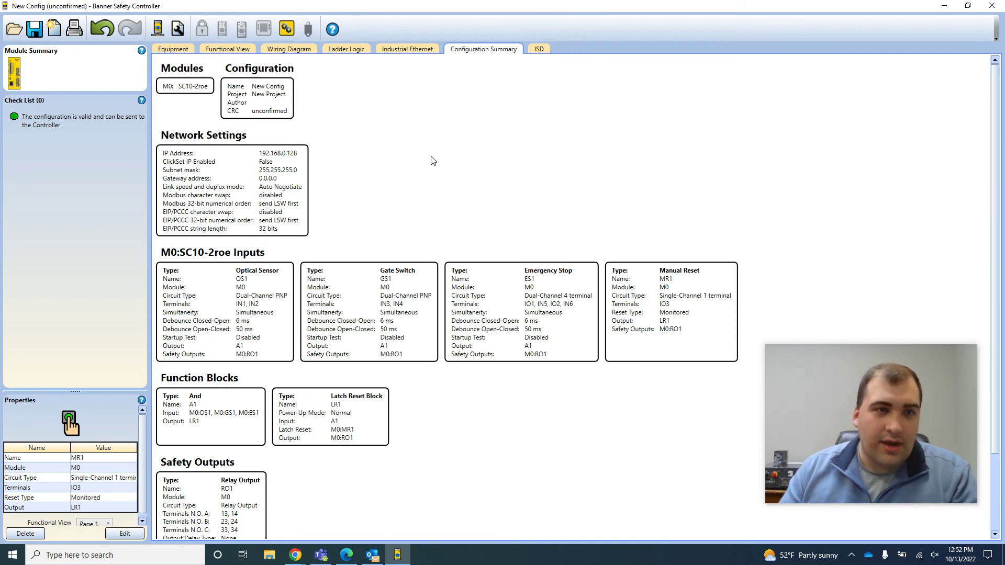
pyautogui.click(171, 51)
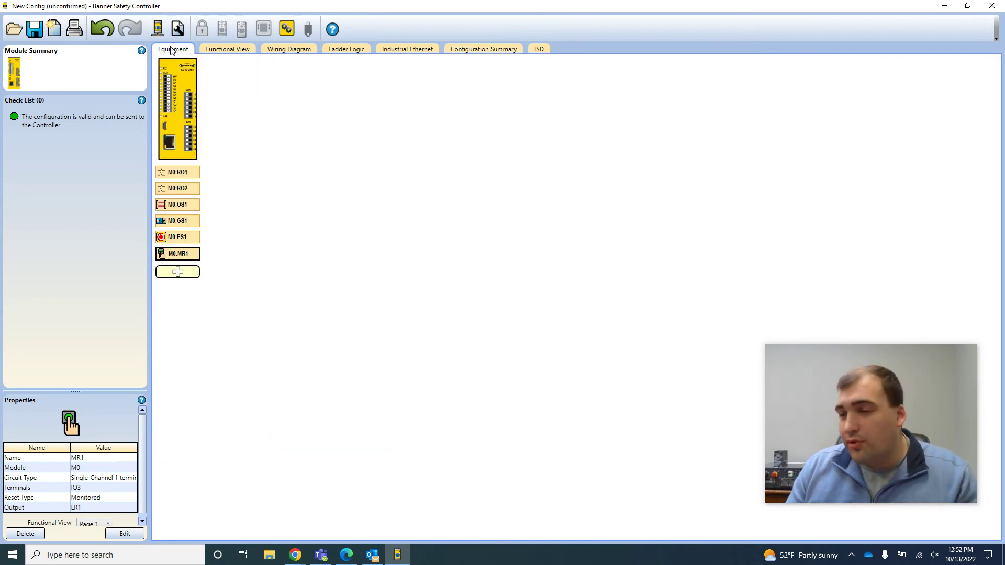